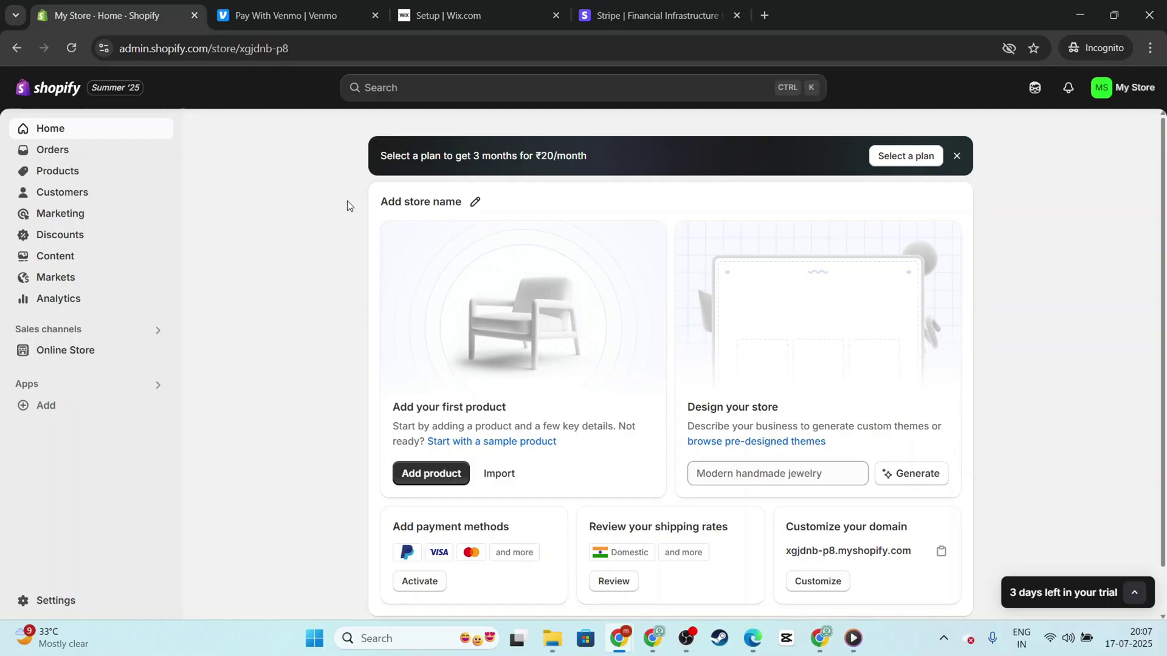
Open the payment settings of the Shopify store.
click(287, 4)
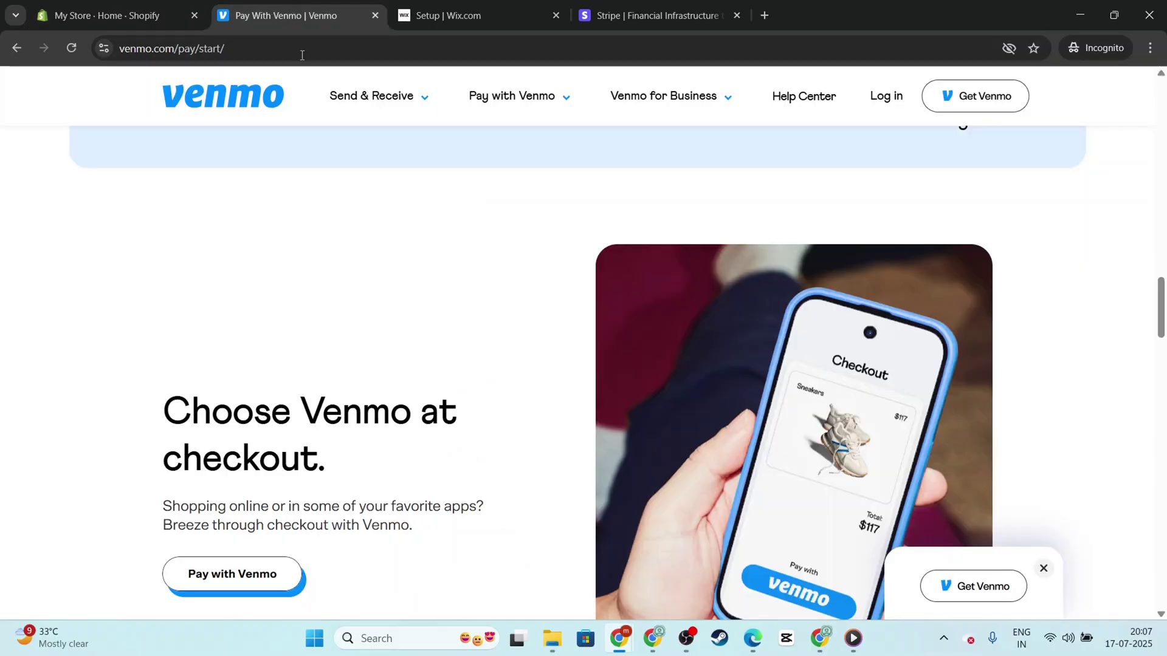
click(110, 4)
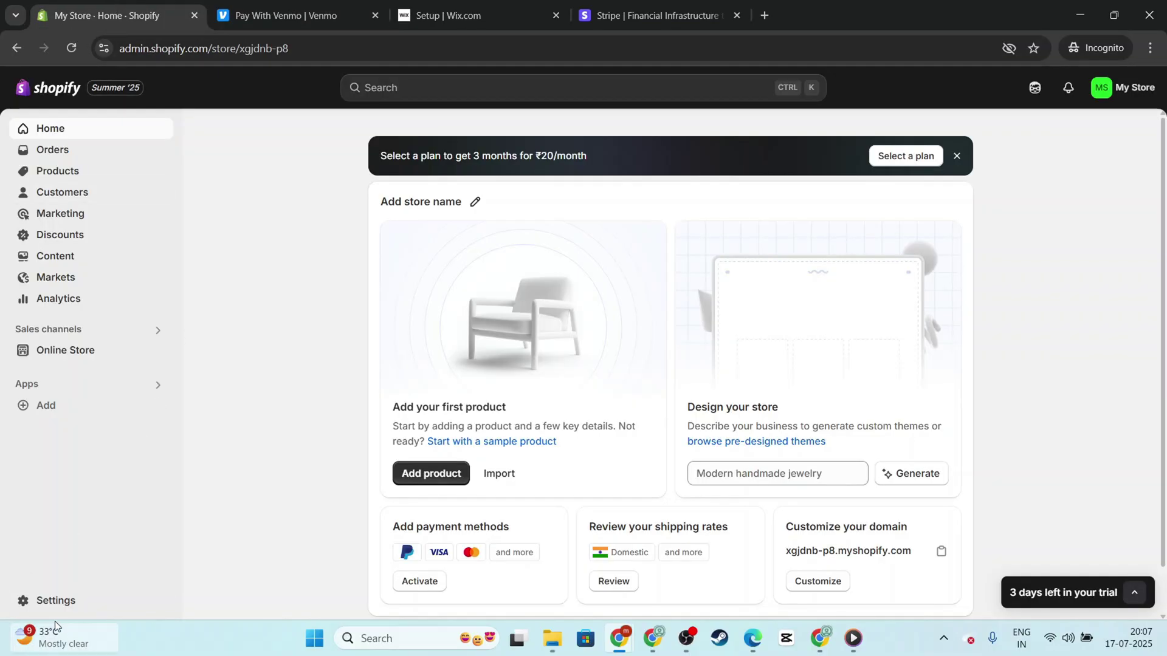
click(88, 594)
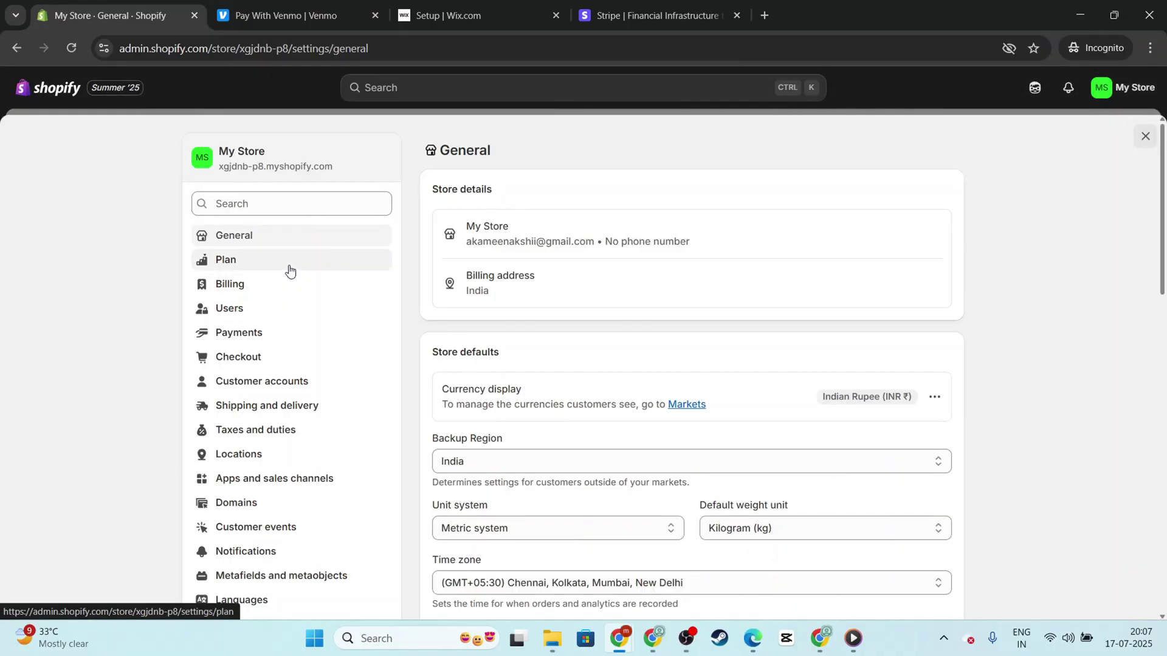
scroll(279, 388, down, 4)
scroll(275, 389, up, 4)
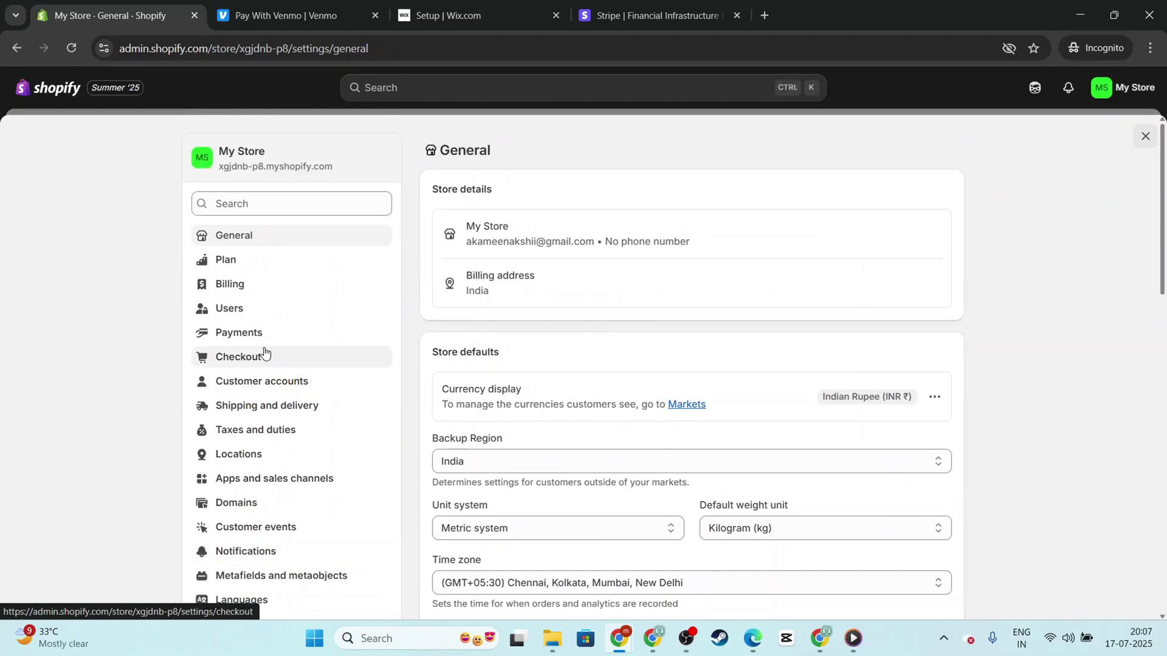
click(300, 341)
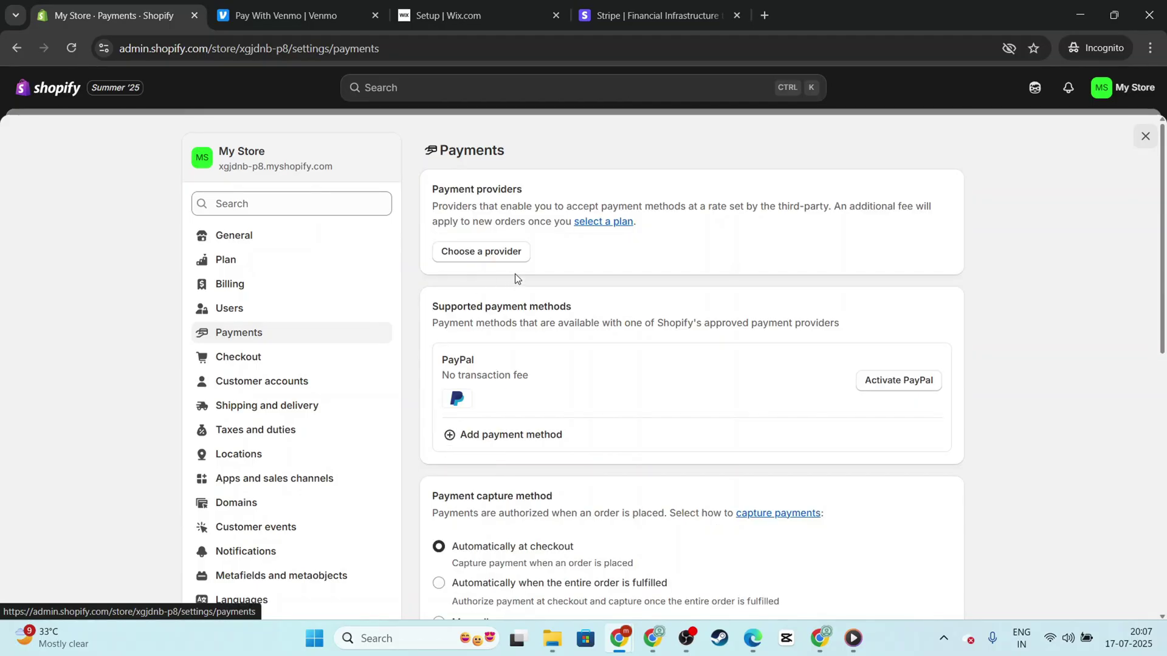
Examine the available third-party payment providers for the store, then return to the payment settings.
scroll(522, 292, down, 3)
scroll(638, 310, up, 3)
click(516, 253)
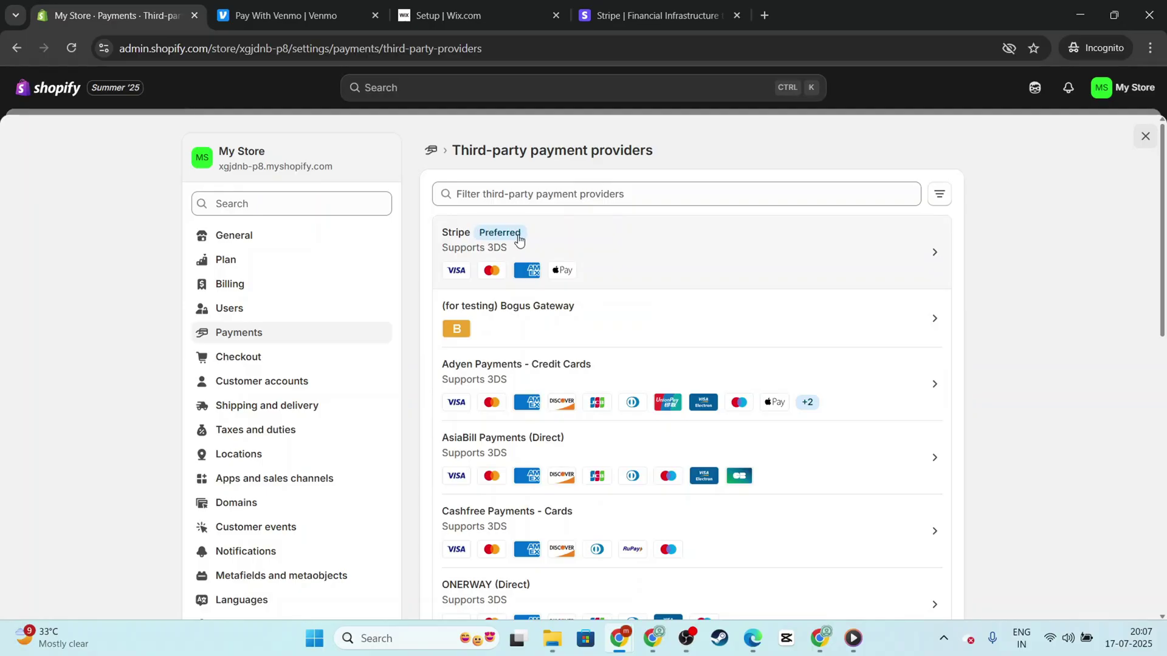
scroll(643, 335, down, 1)
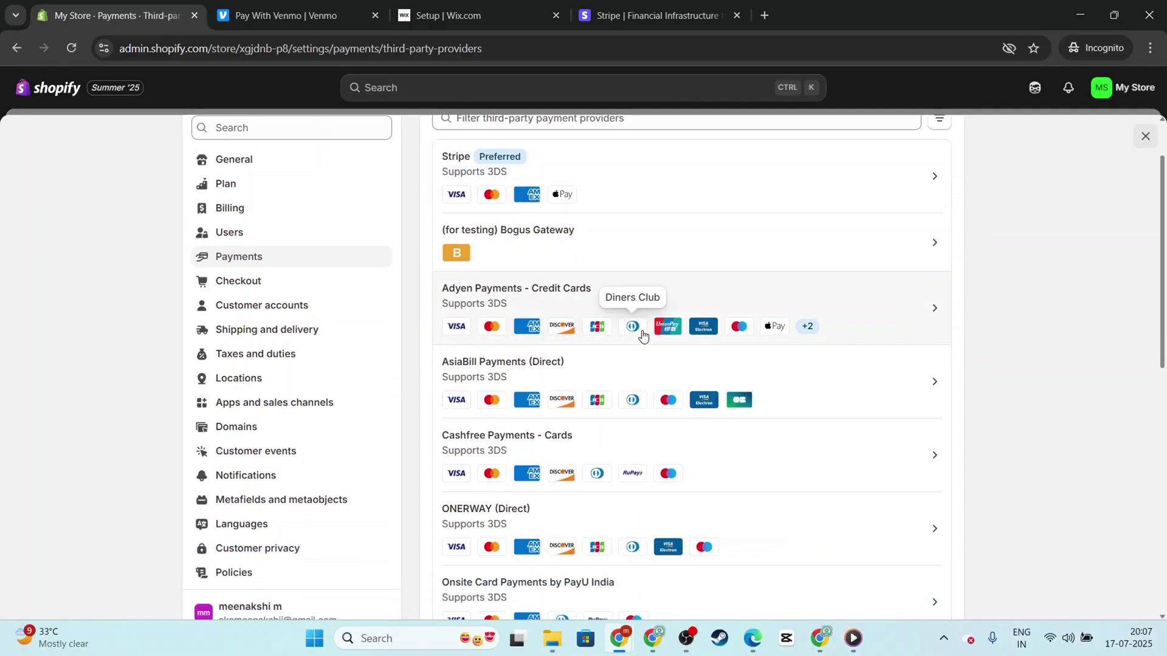
scroll(643, 336, down, 1)
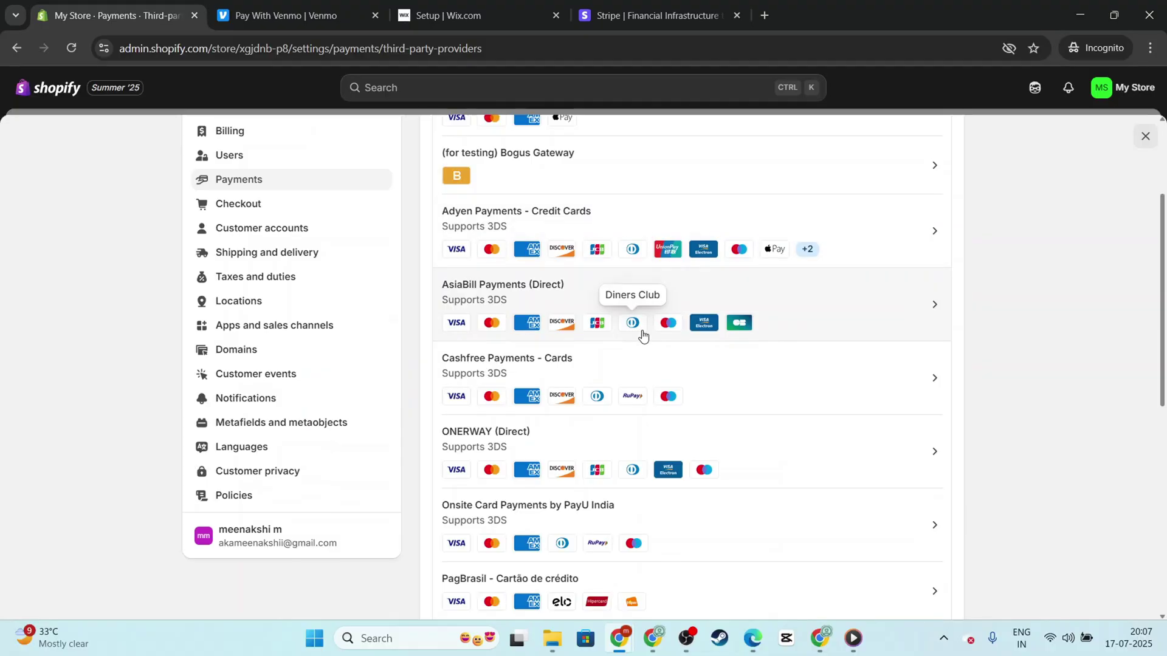
scroll(642, 336, down, 2)
scroll(643, 335, down, 4)
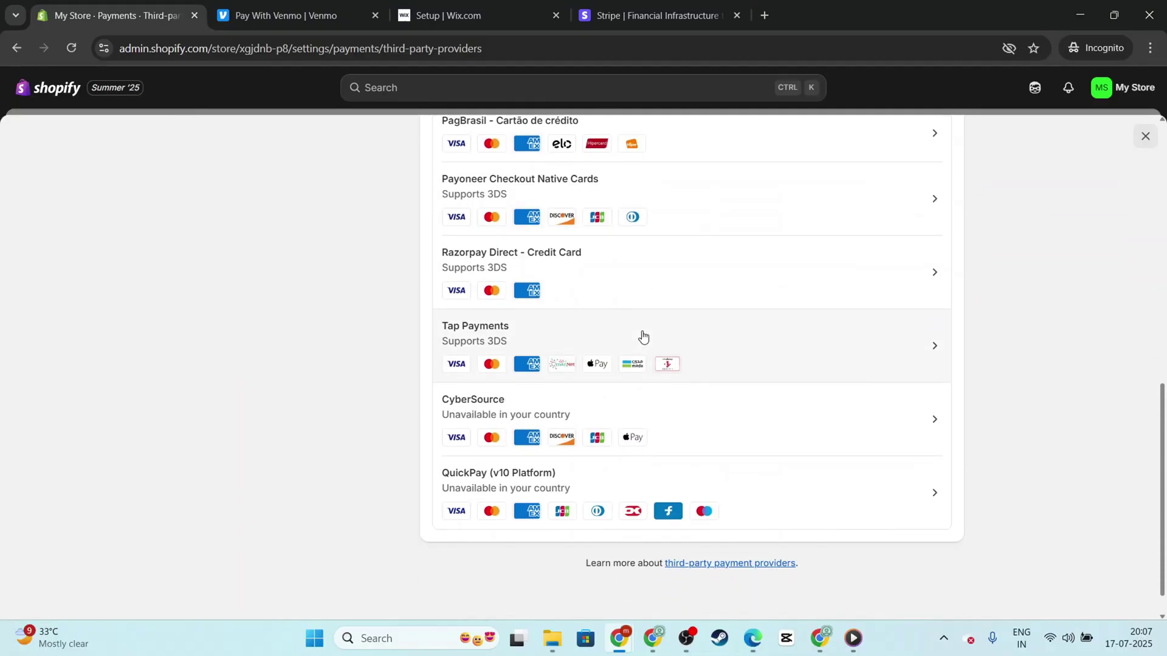
scroll(682, 372, down, 1)
scroll(874, 391, up, 1)
scroll(873, 391, up, 10)
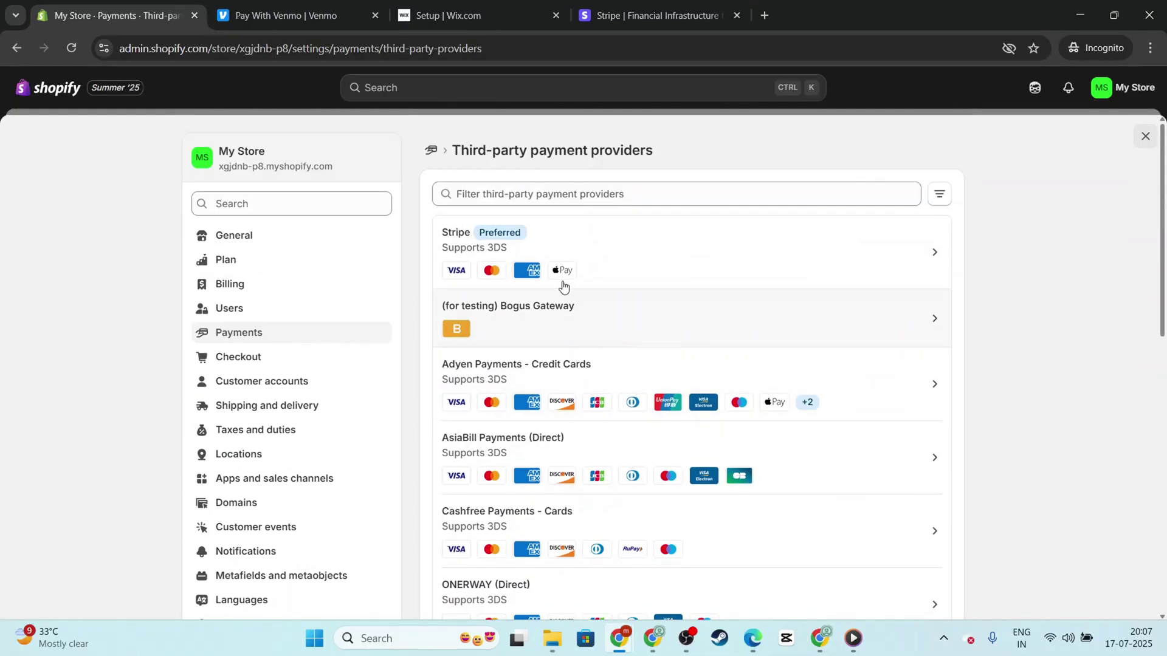
click(555, 186)
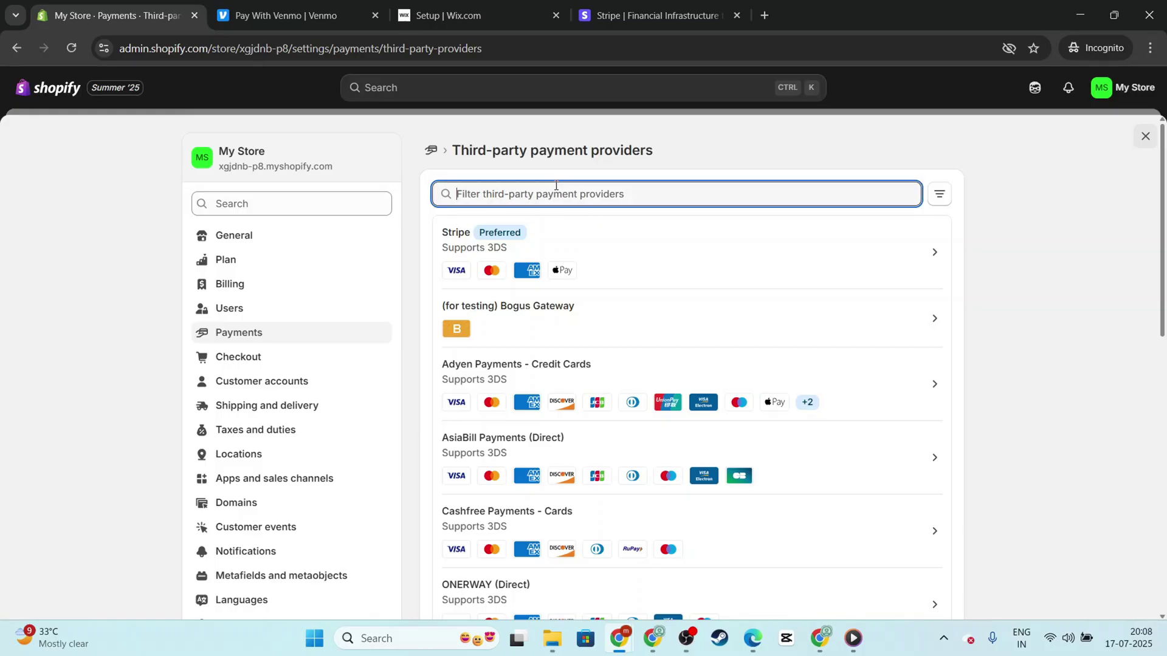
click(16, 48)
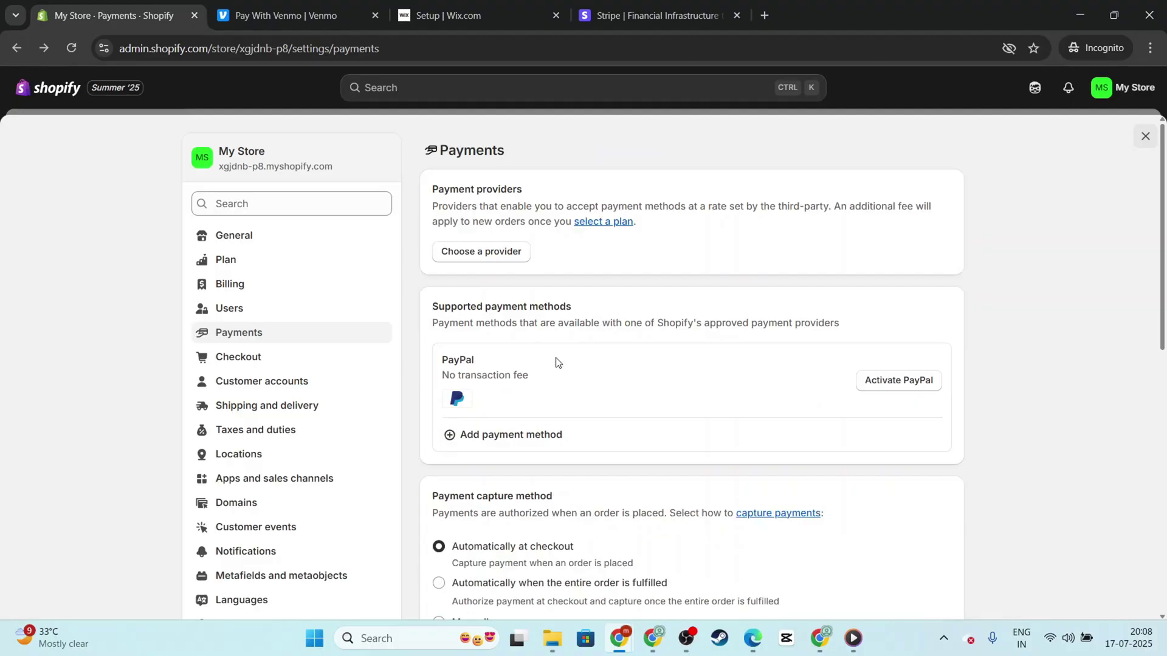
Search the third-party payment providers for "paypal", then clear the search and return to the payment settings.
drag(501, 362, 432, 357)
click(504, 376)
click(488, 253)
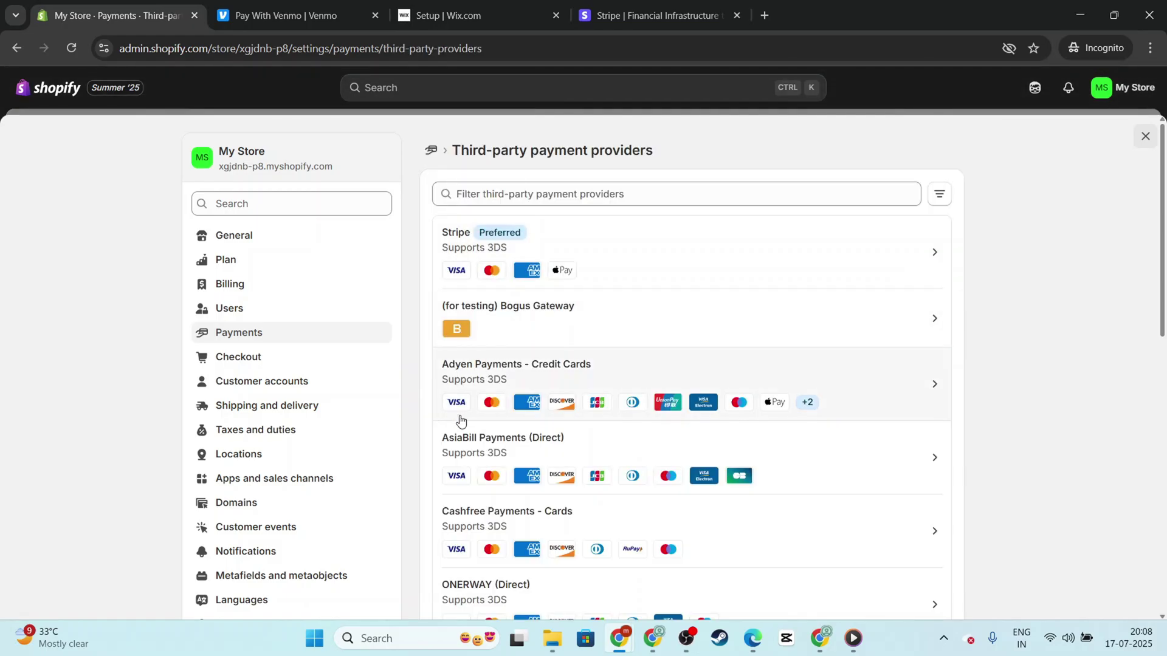
click(528, 192)
text(p)
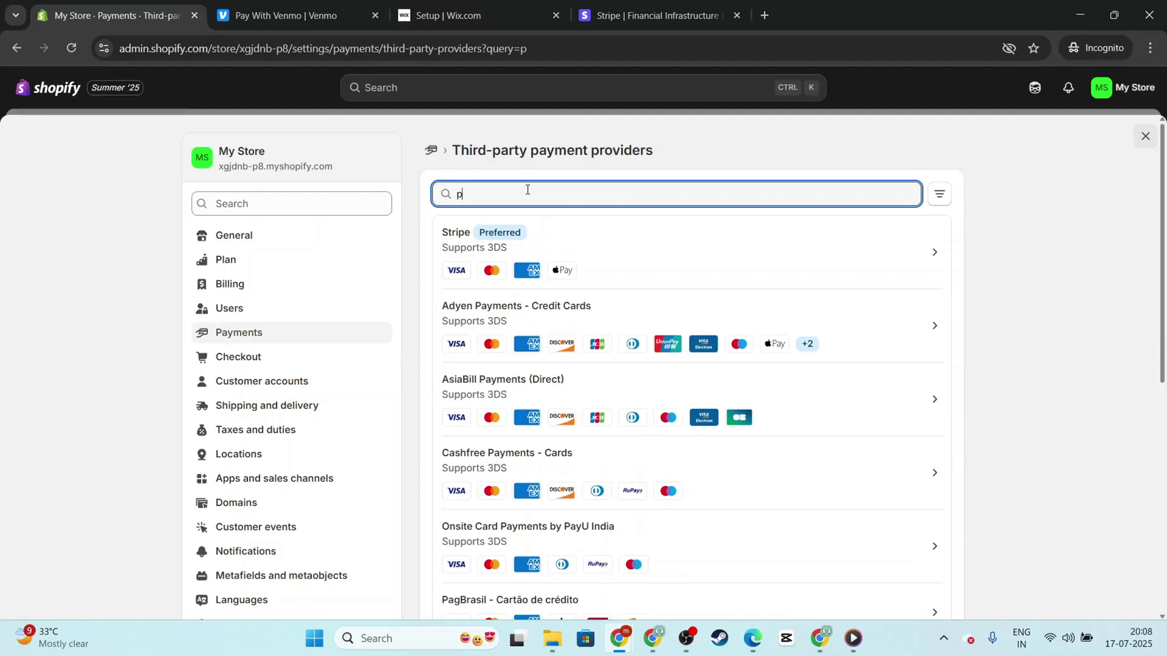
text(aypal)
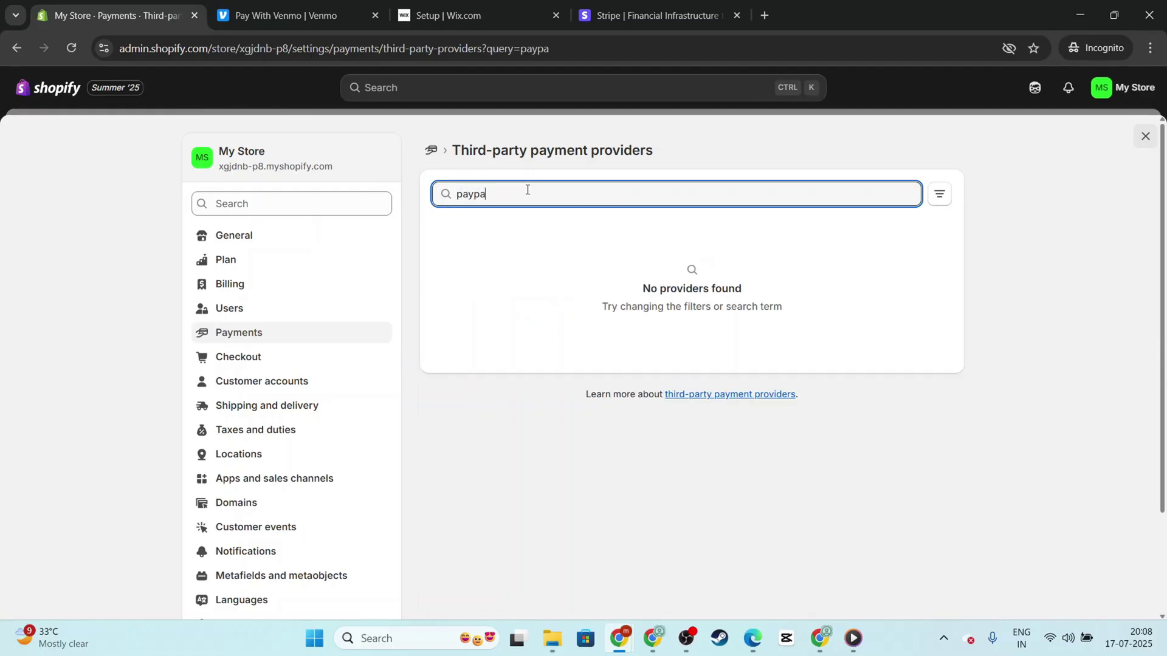
key(ctrl+a)
key(BackSpace)
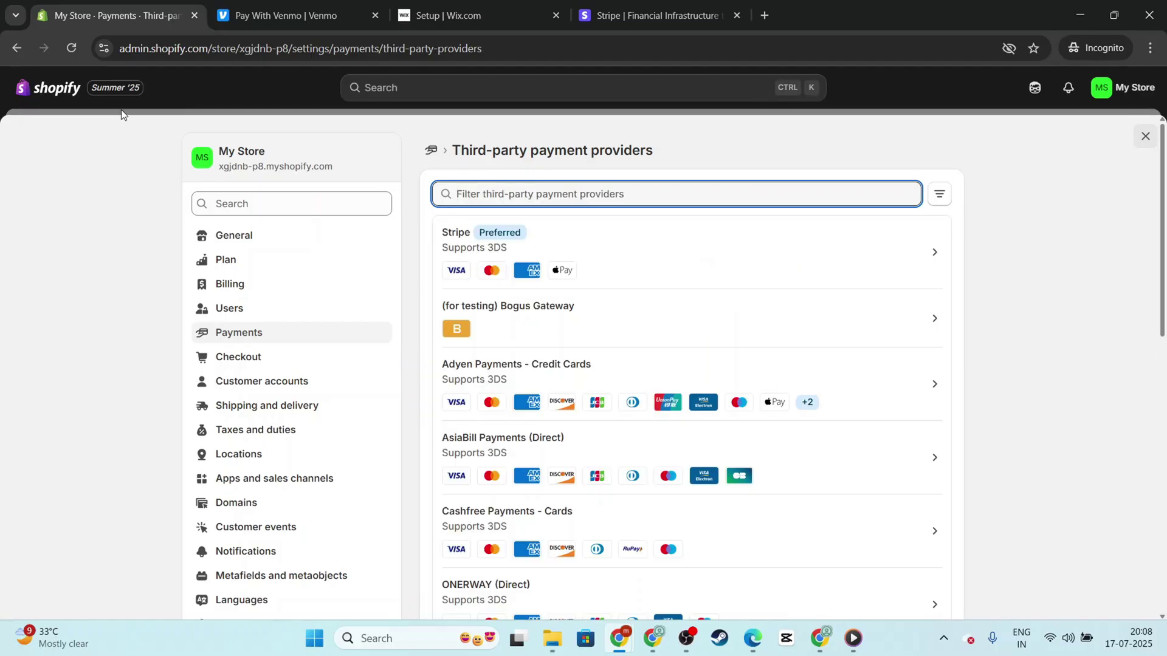
click(17, 48)
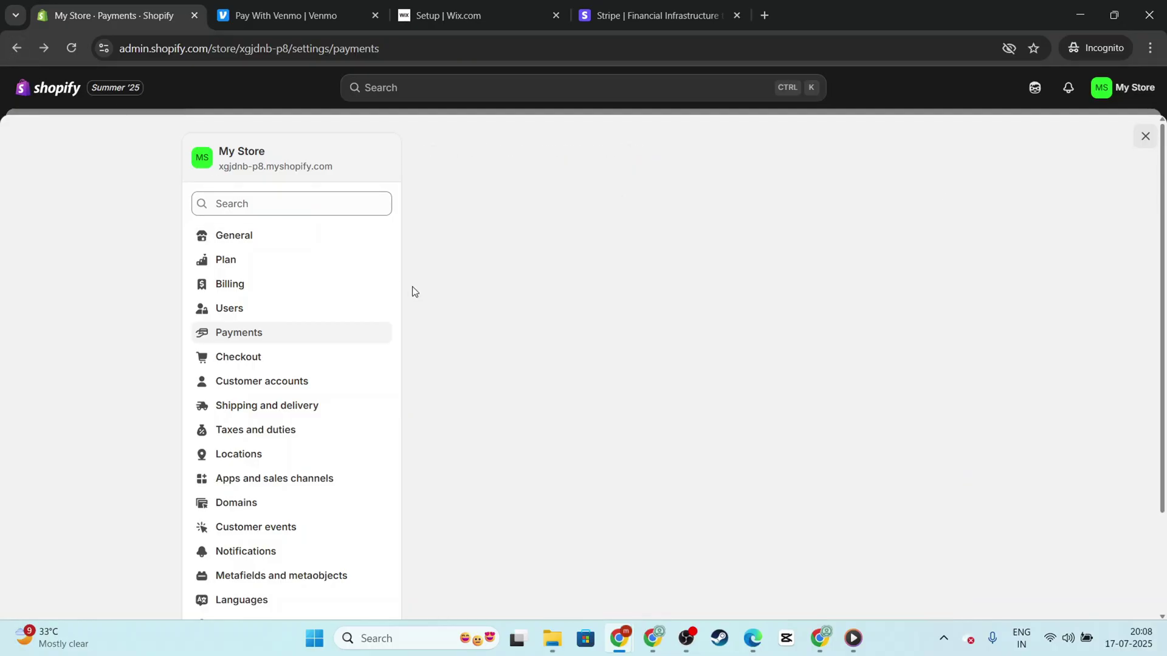
Start activating PayPal Express Checkout and bring up PayPal's account connection form, dismissing the cookie notice.
click(907, 380)
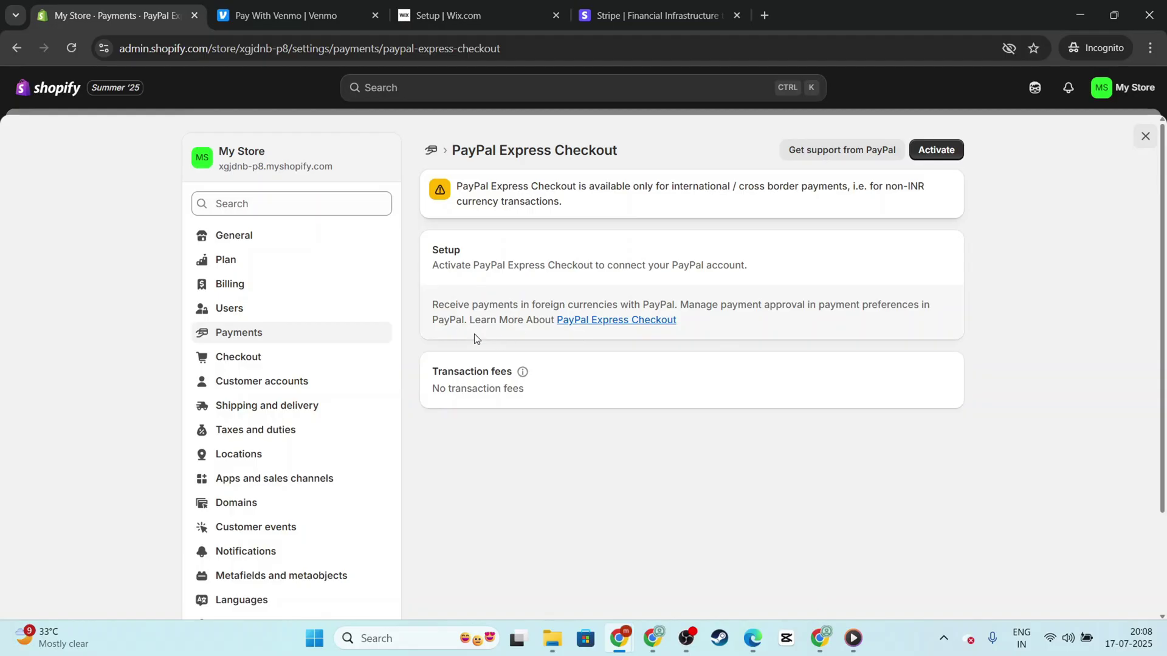
click(948, 149)
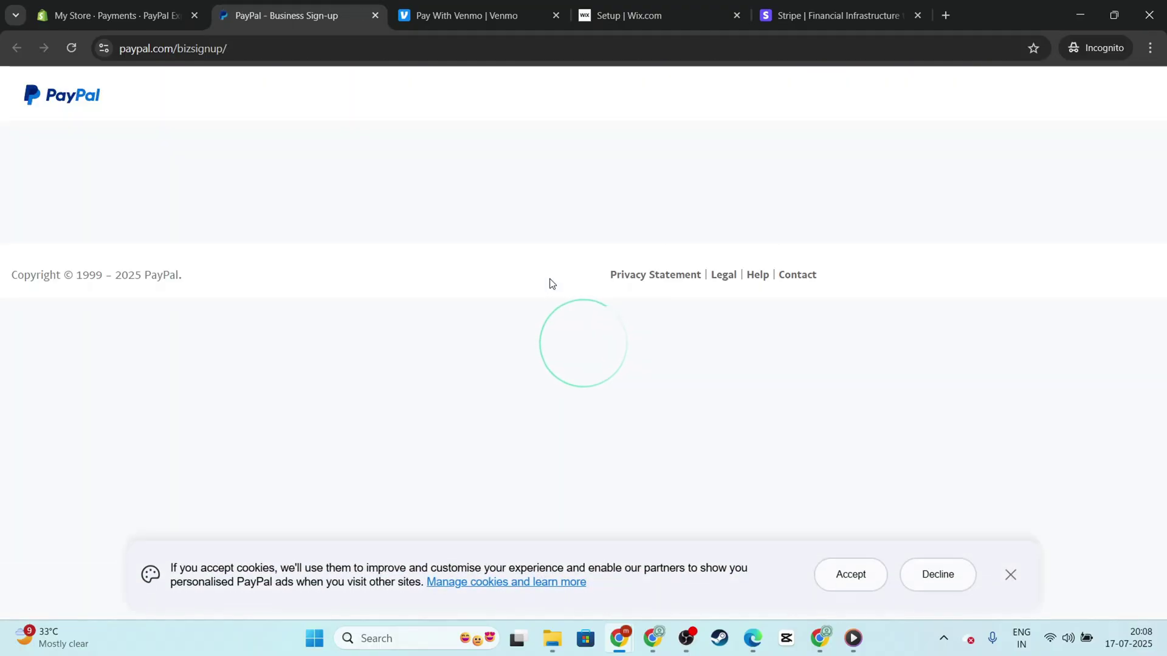
click(1011, 574)
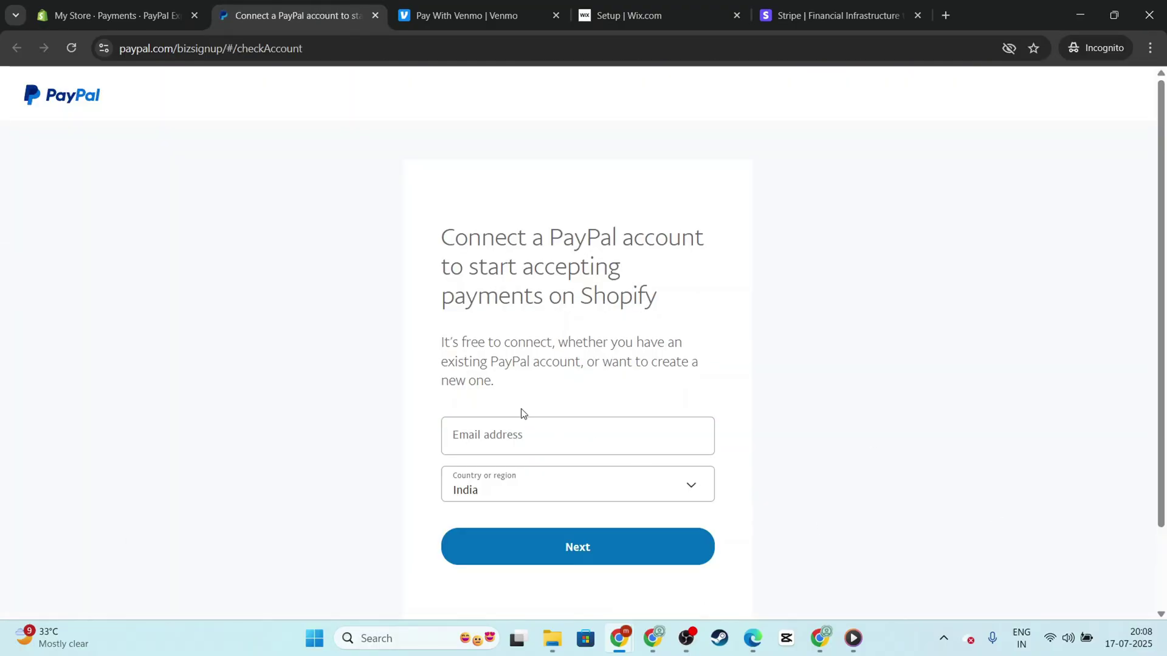
click(504, 443)
scroll(496, 383, down, 2)
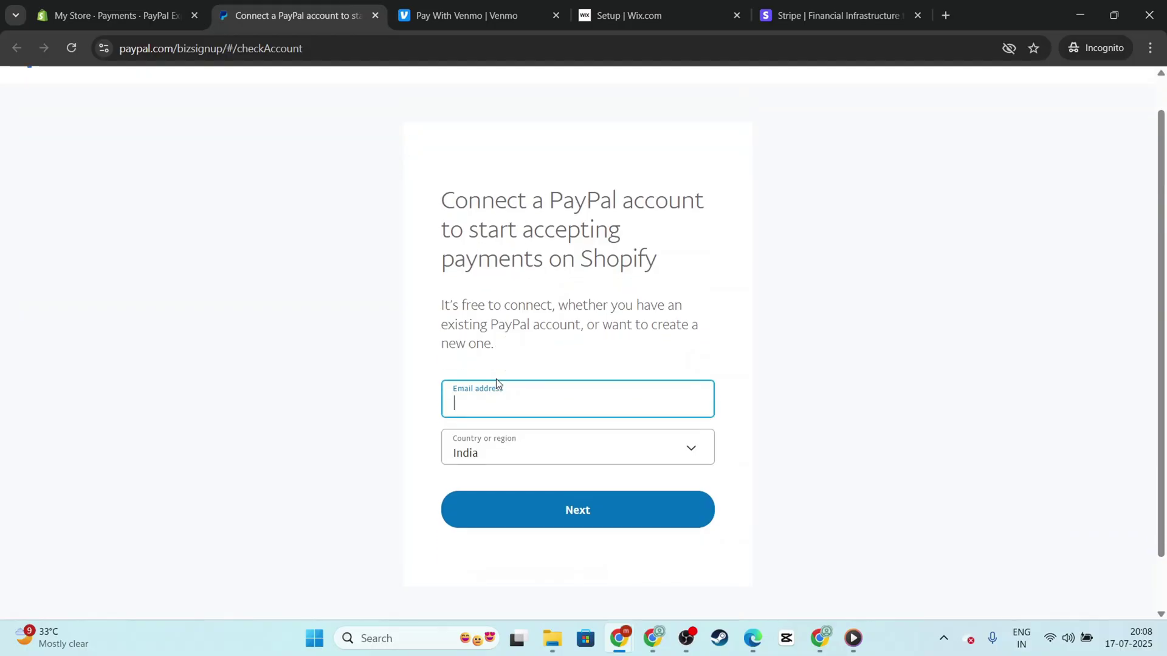
Return to the Shopify store settings and review the checkout options for customer contact and information.
click(107, 21)
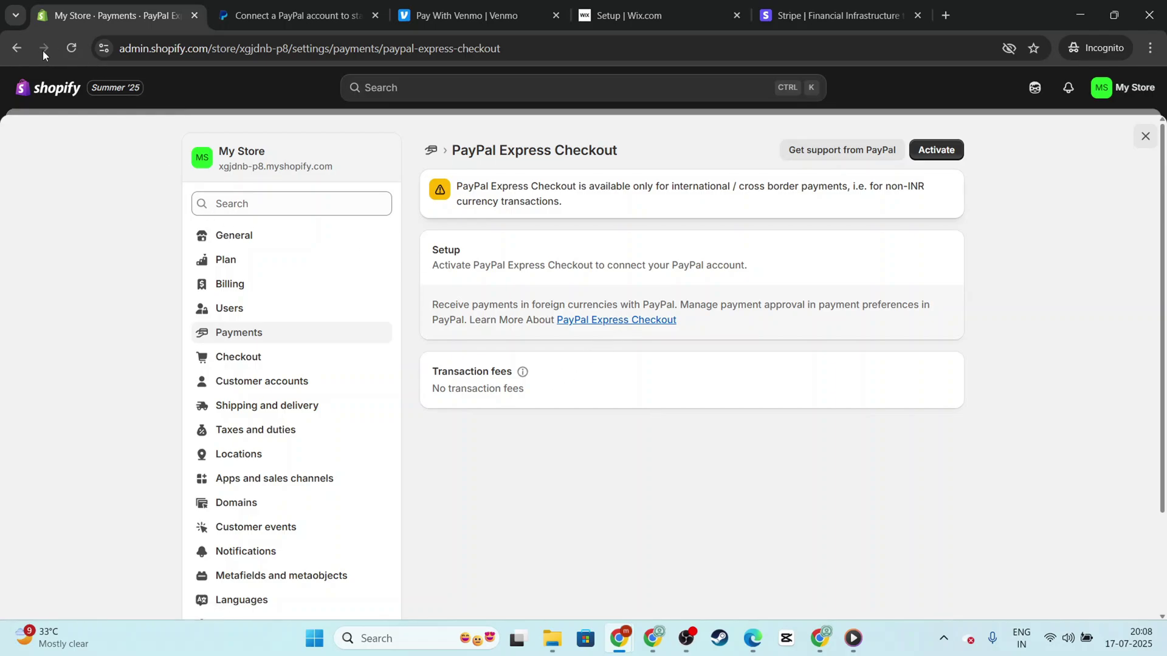
click(15, 48)
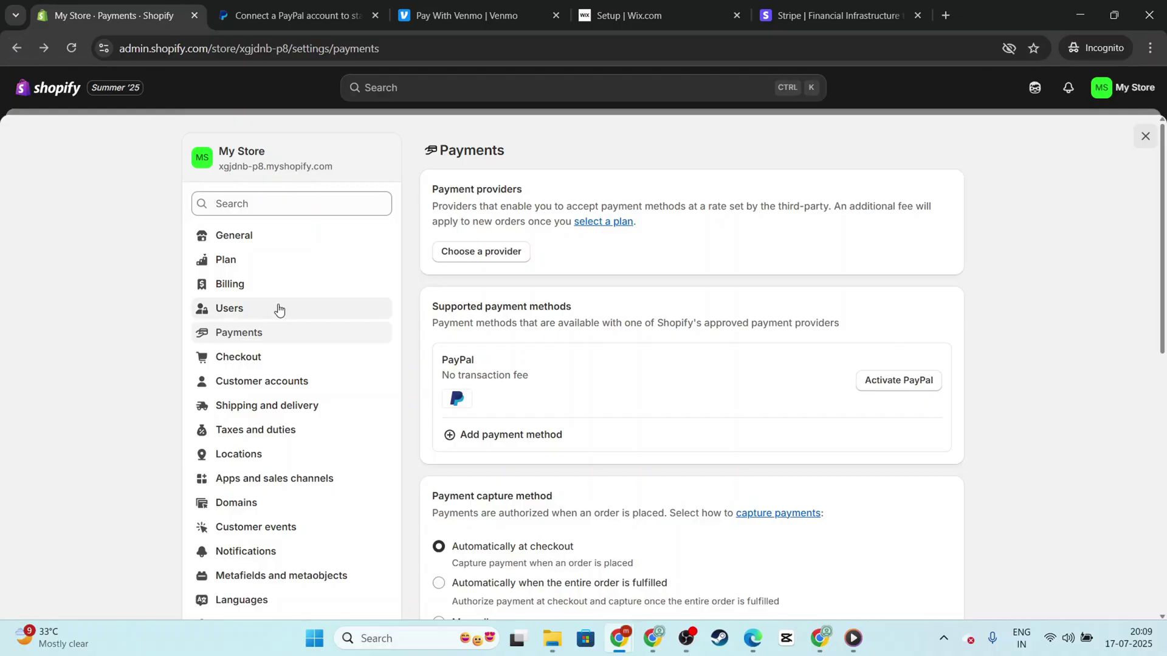
click(278, 358)
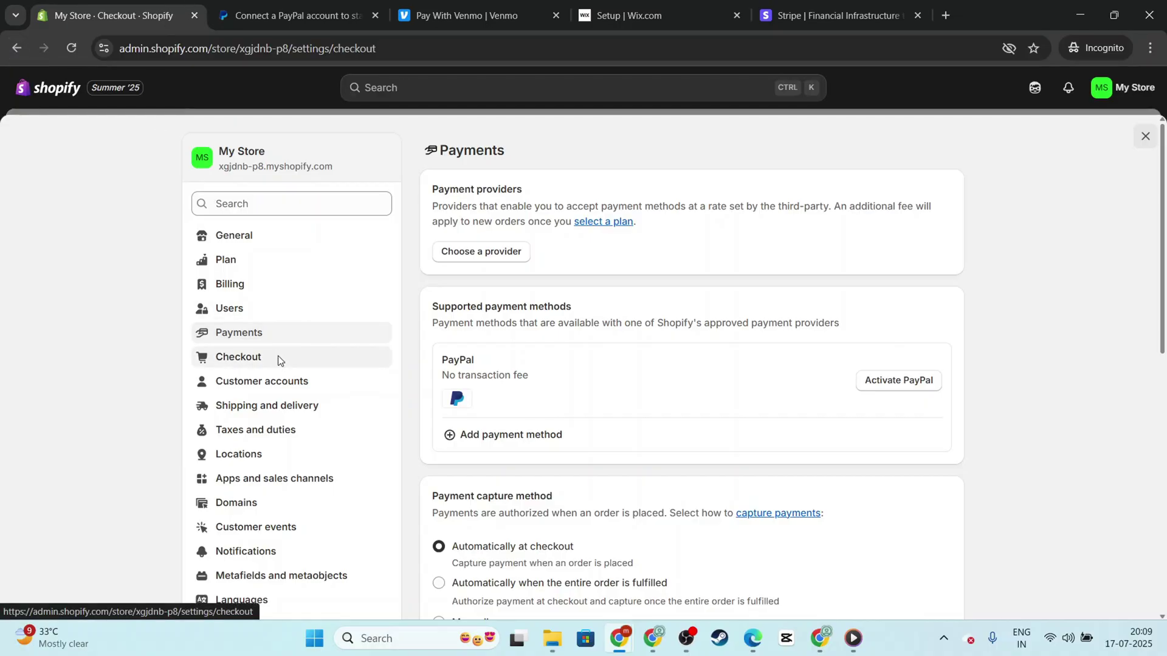
scroll(593, 371, down, 10)
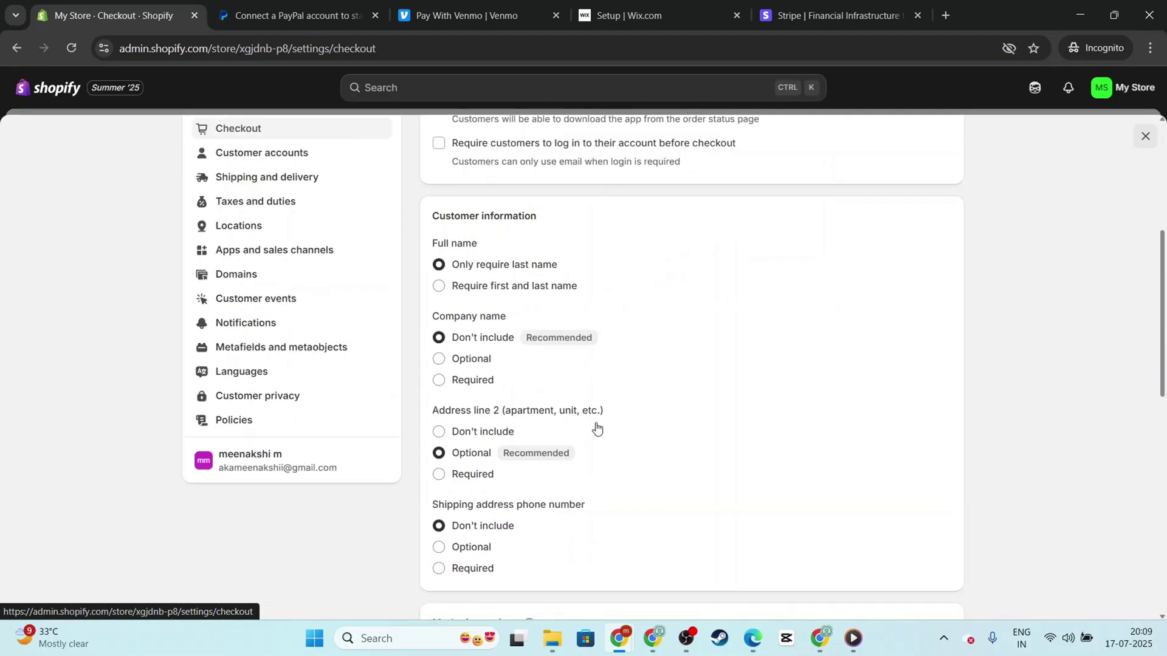
scroll(614, 501, down, 5)
scroll(613, 501, up, 15)
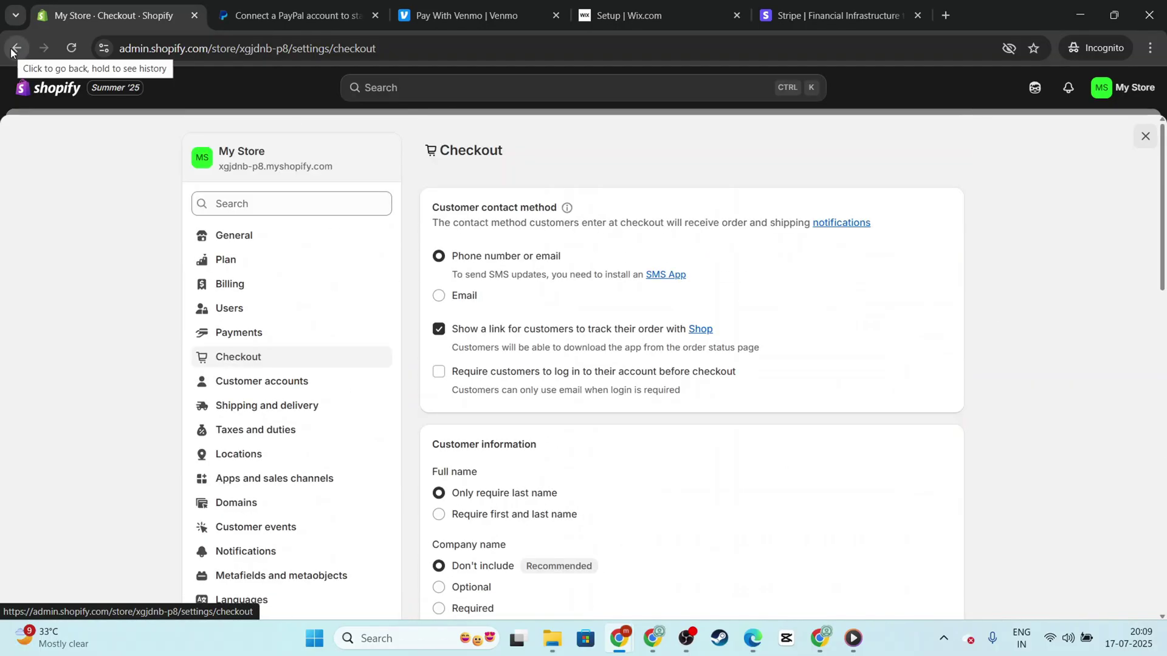
Glance at the PayPal connection form again, then go back to the Shopify store's home page.
click(278, 22)
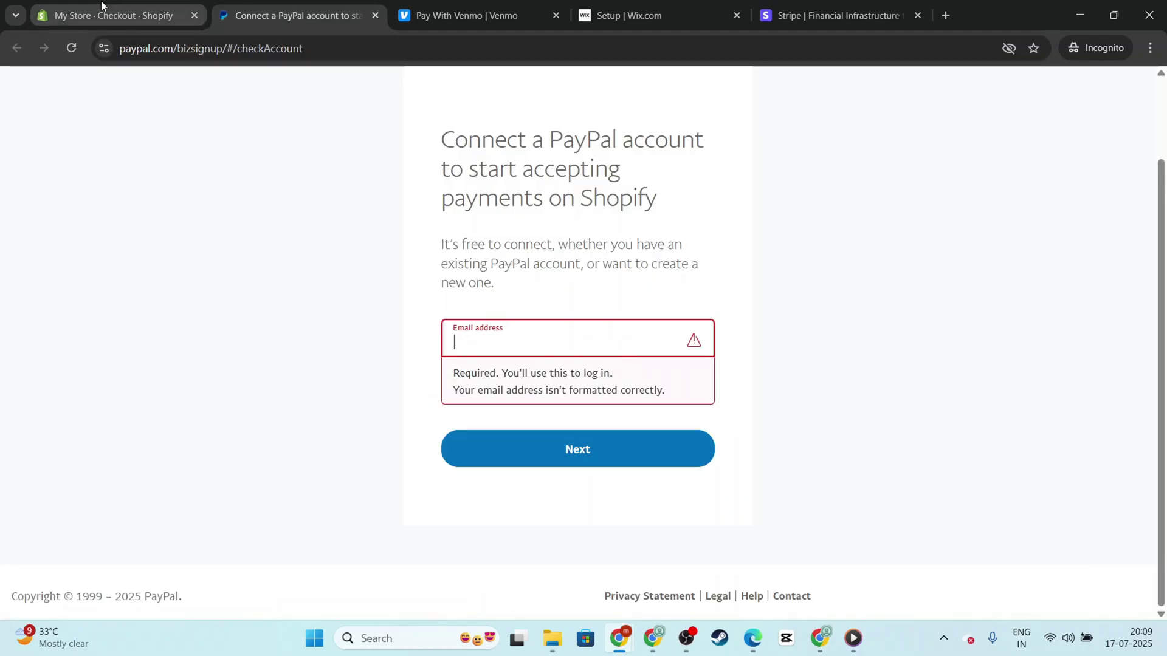
click(124, 10)
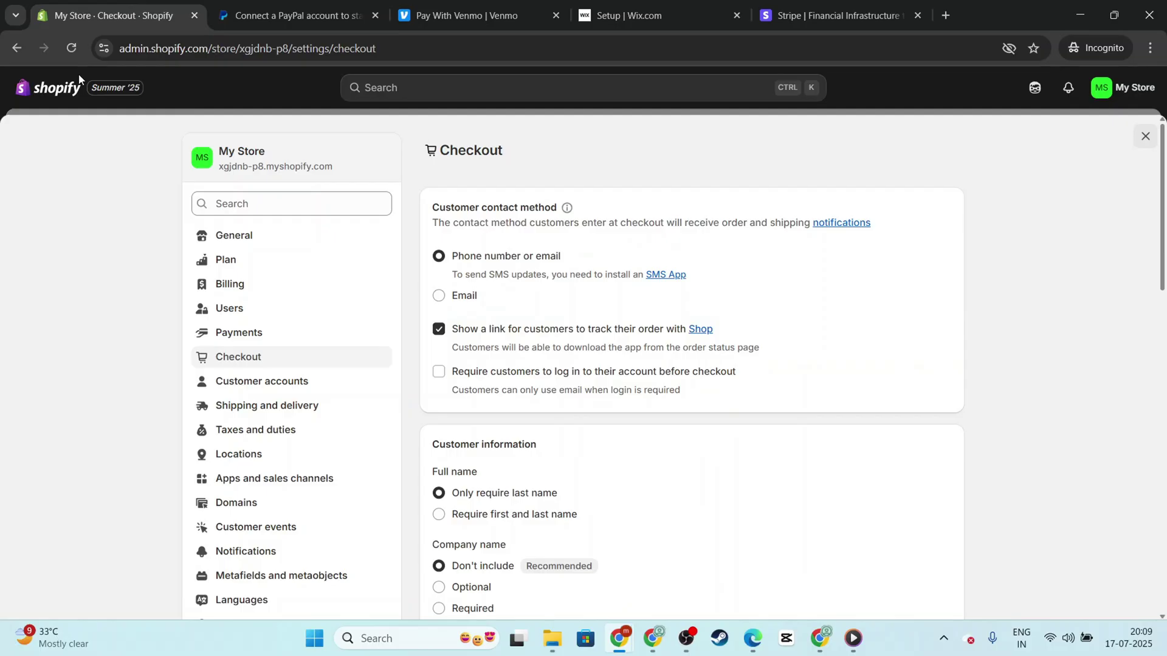
click(17, 49)
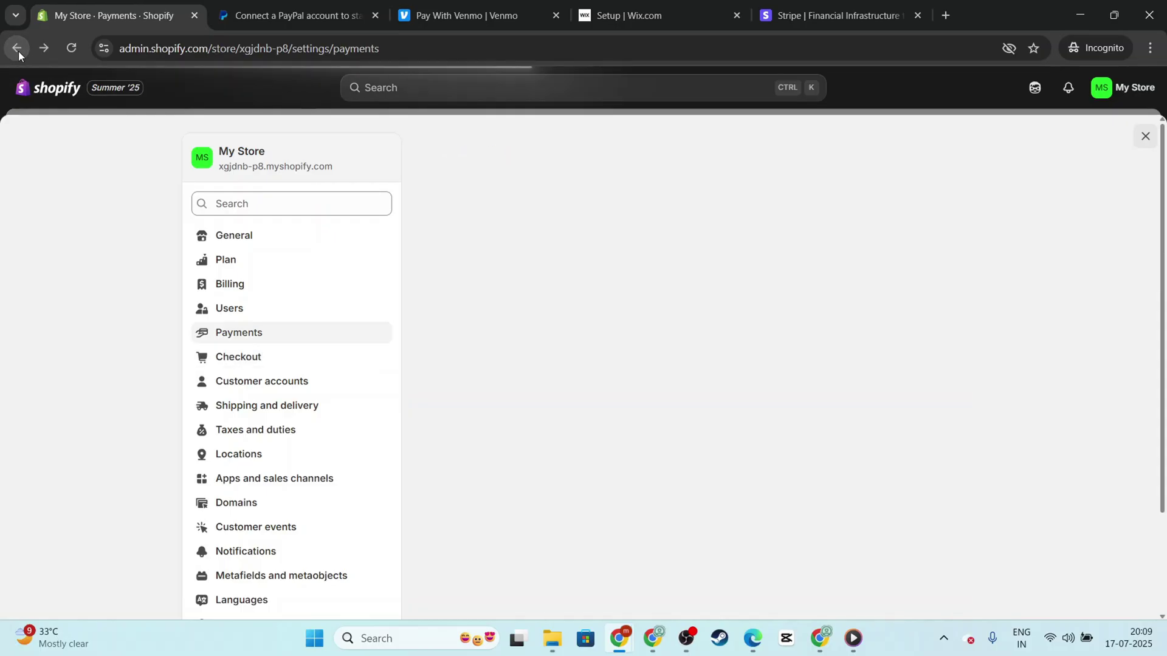
click(17, 48)
click(17, 49)
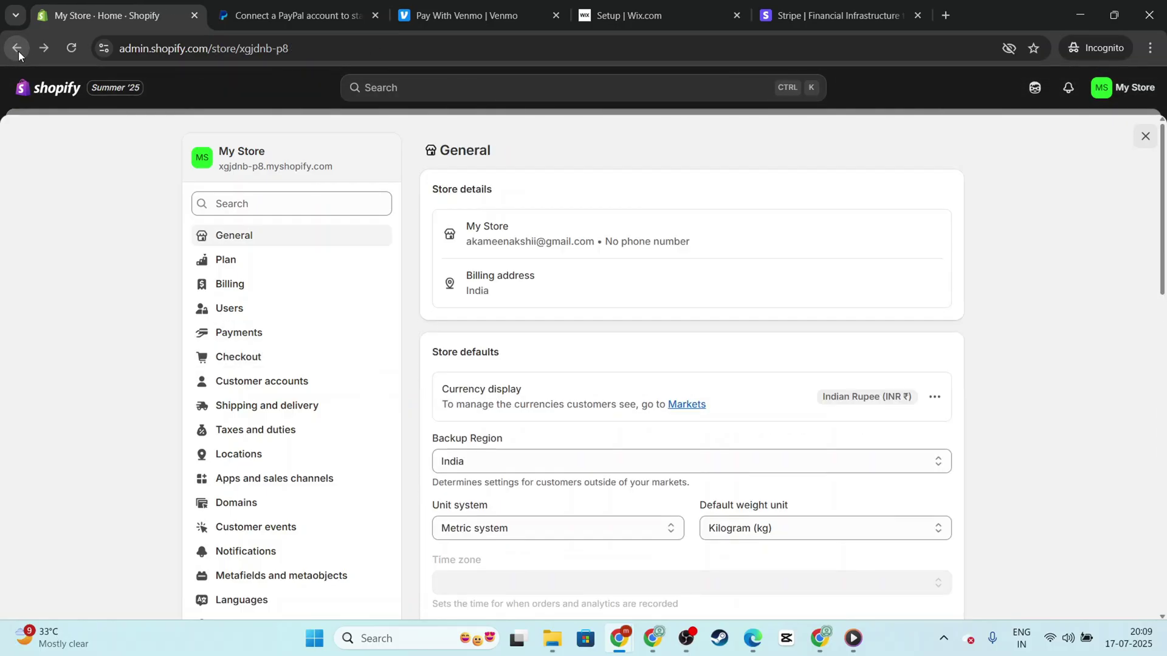